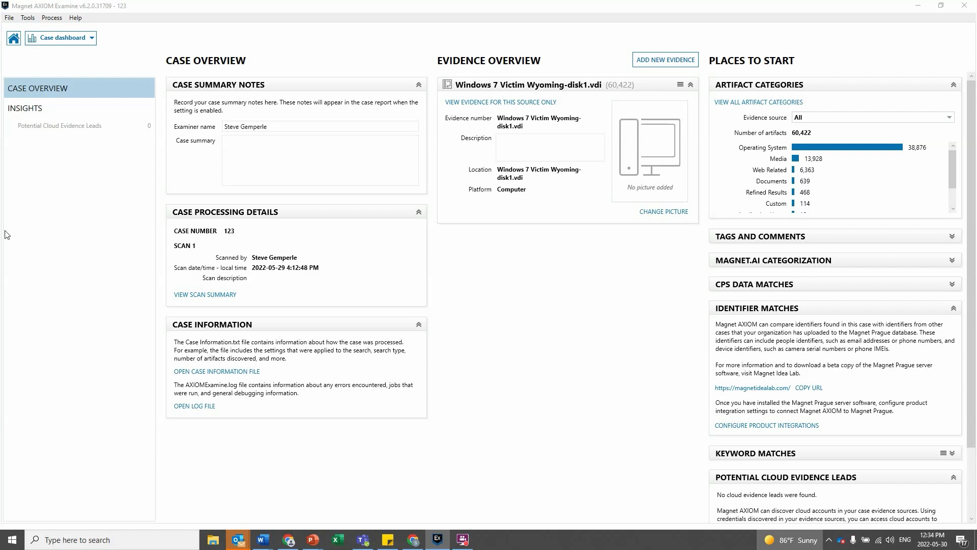
# - Browse the evidence file system with All subfolders scope and open Program Files
pyautogui.click(80, 38)
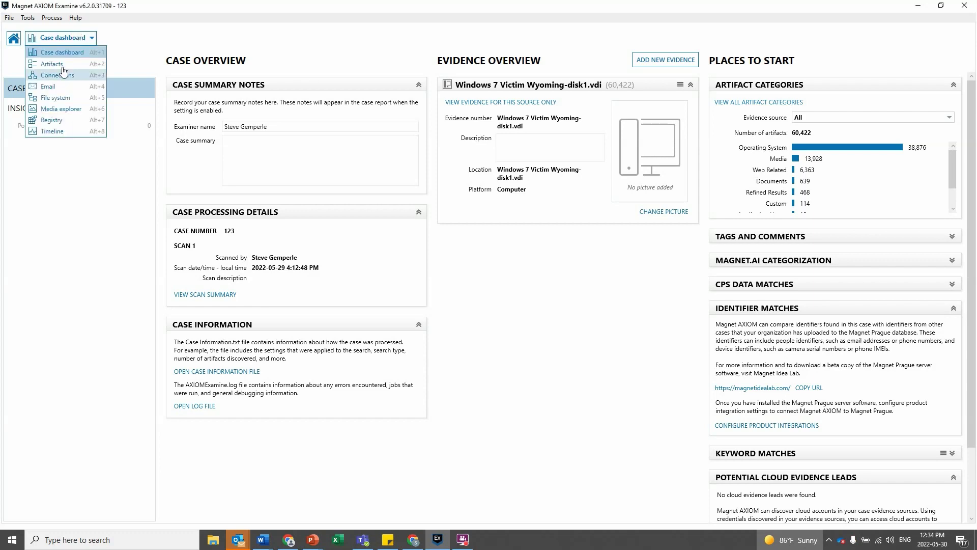
pyautogui.click(60, 102)
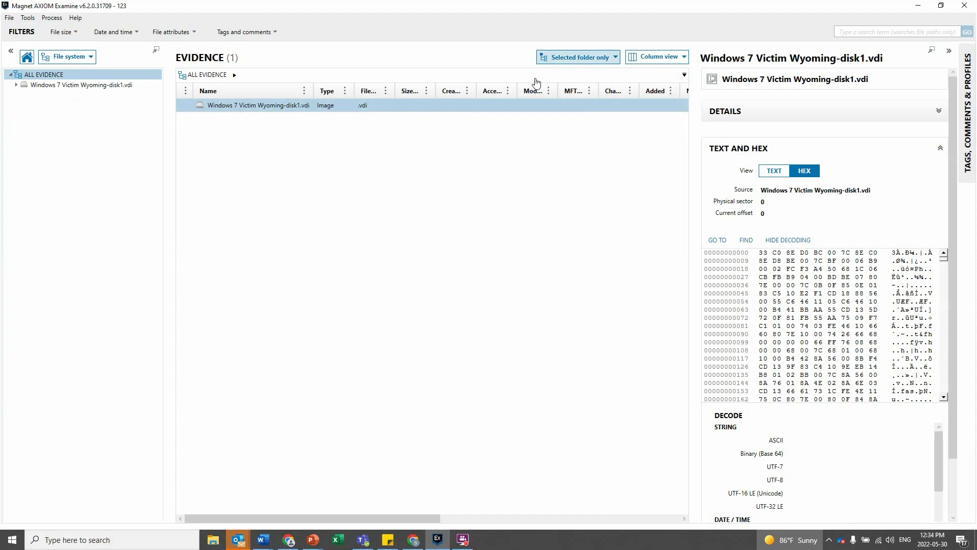
pyautogui.click(565, 59)
pyautogui.click(565, 81)
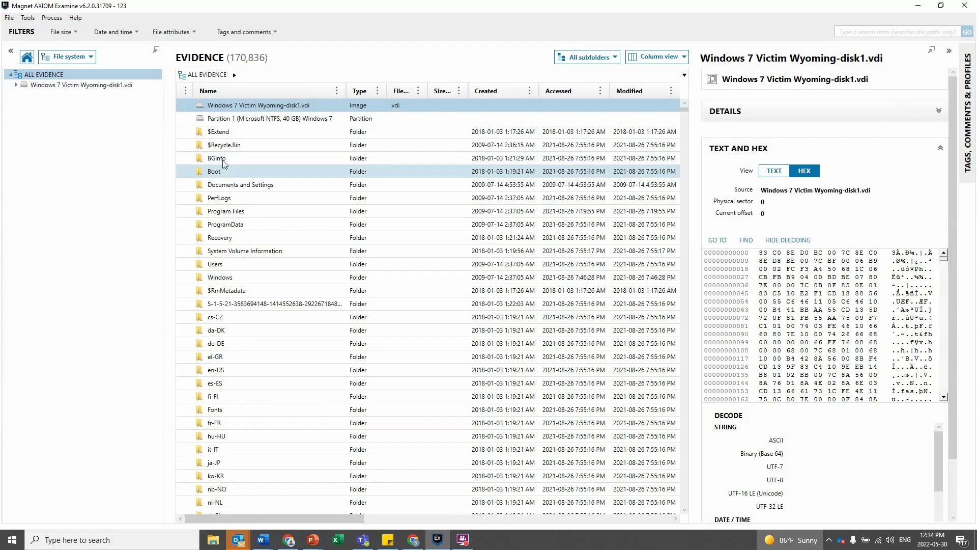
pyautogui.scroll(-1, 233, 187)
pyautogui.click(234, 188)
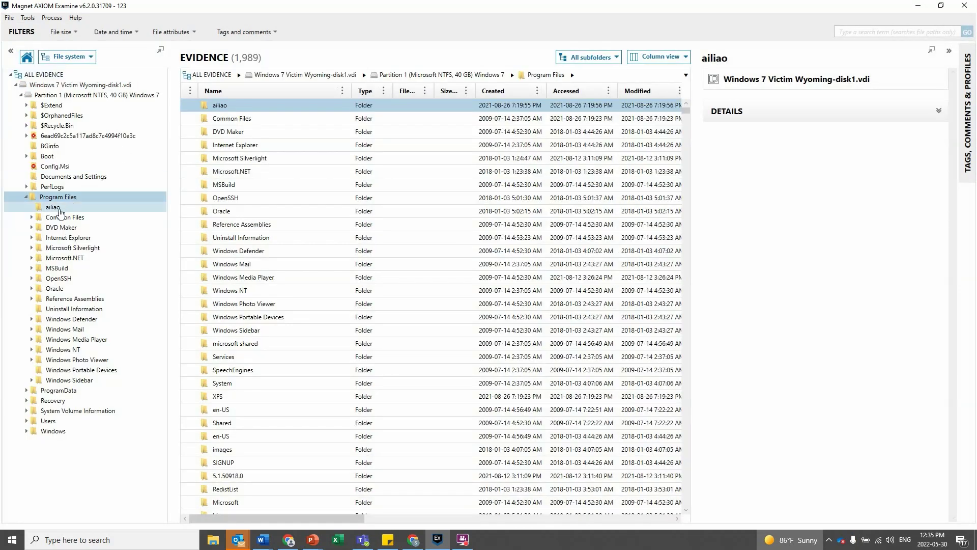
# - Open the ailiao folder under Program Files to list ailiao.exe and its five sibling files
pyautogui.click(53, 207)
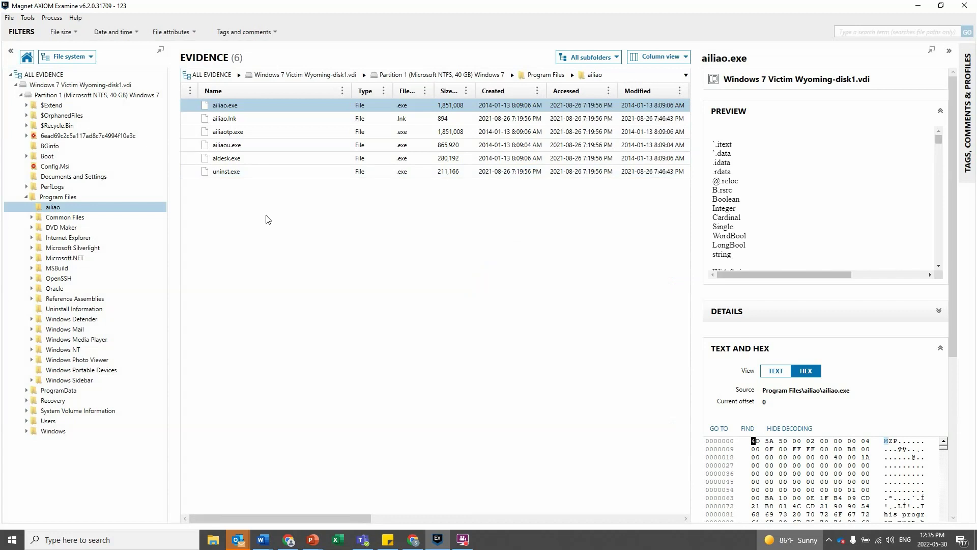
# - Check ailiao.exe with VirusTotal and open its report in the browser
pyautogui.rightClick(234, 109)
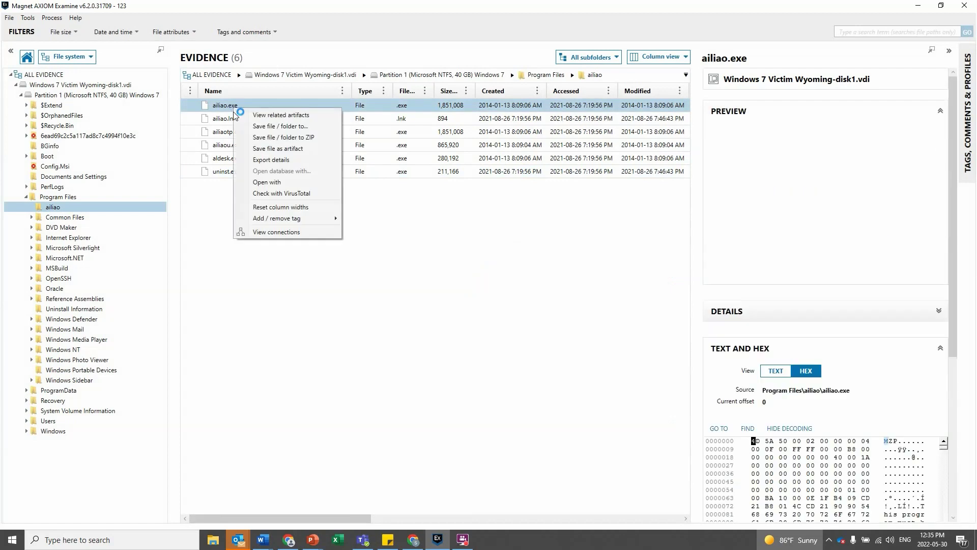
pyautogui.click(261, 196)
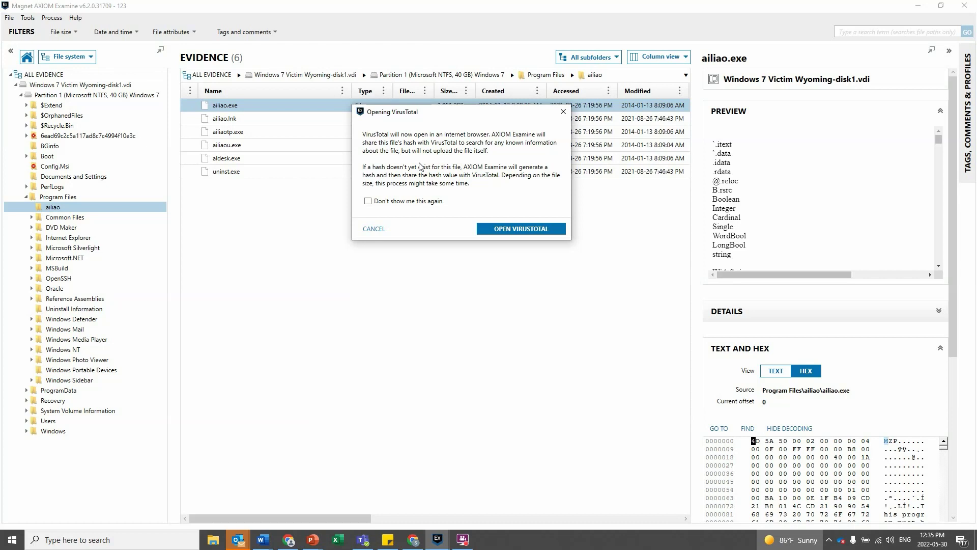
pyautogui.click(504, 229)
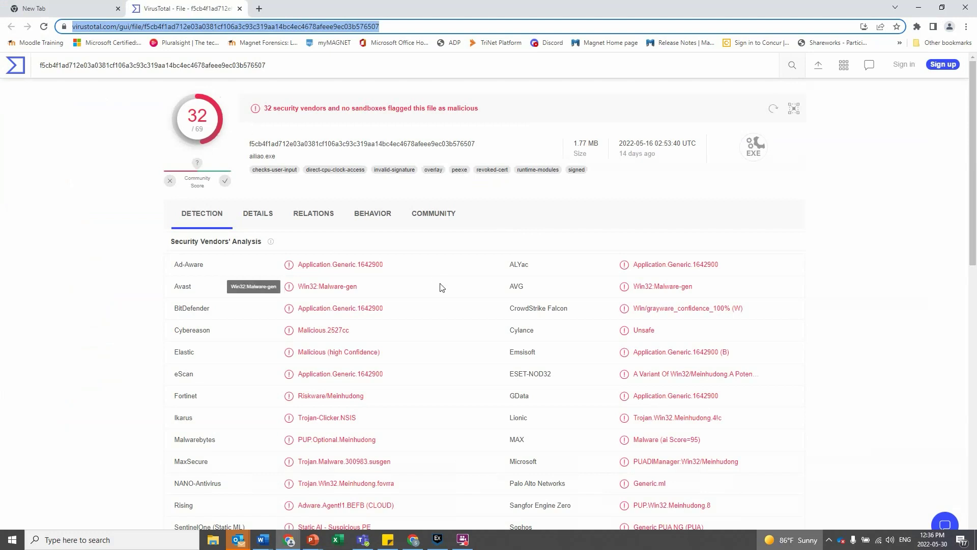
pyautogui.scroll(-1, 440, 287)
pyautogui.scroll(-2, 440, 287)
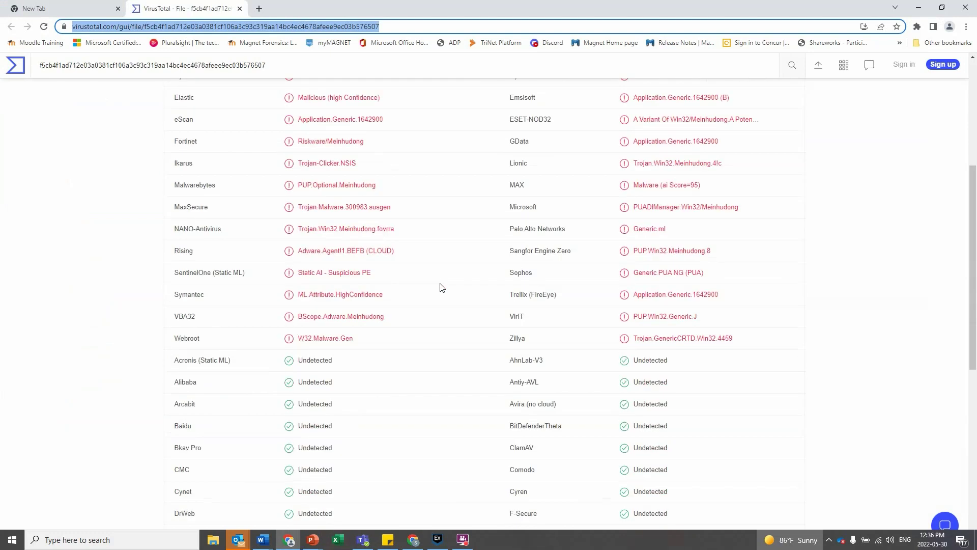
pyautogui.scroll(1, 440, 288)
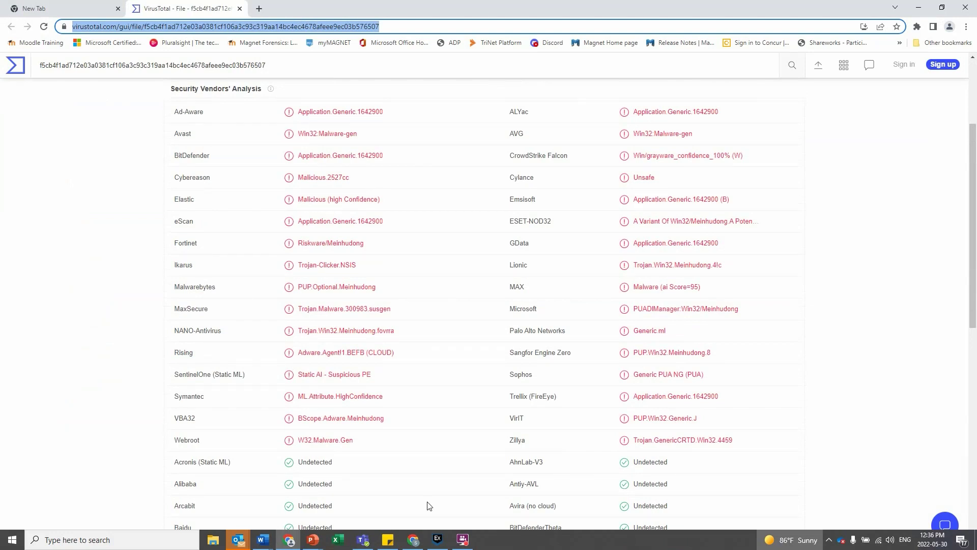
# - Switch back to AXIOM Examine after reviewing the 32/69 malicious vendor detections
pyautogui.click(434, 540)
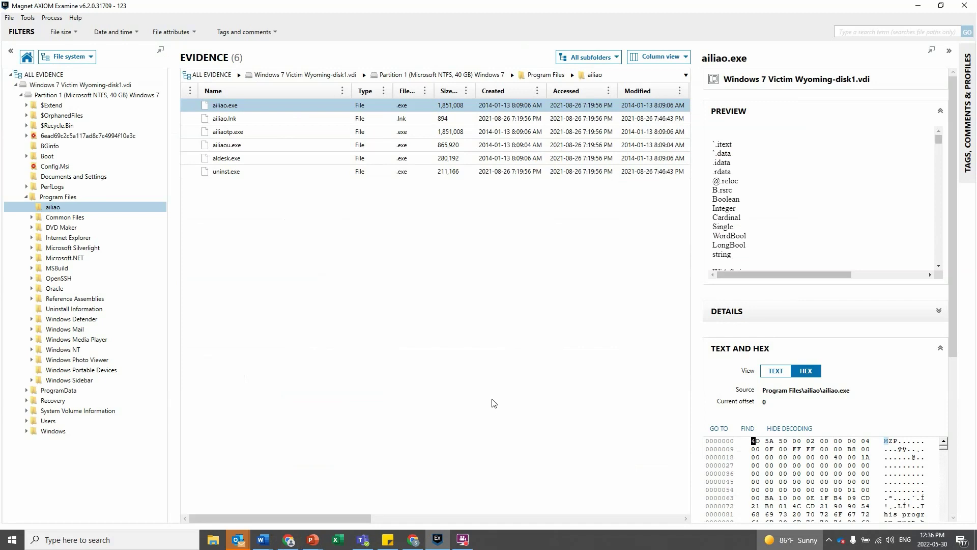
pyautogui.rightClick(285, 106)
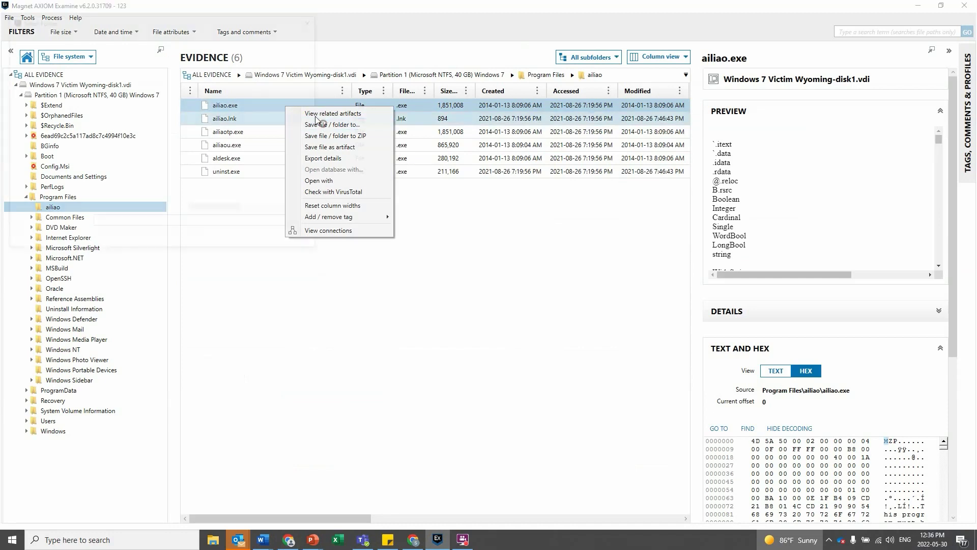
pyautogui.click(324, 124)
pyautogui.click(314, 21)
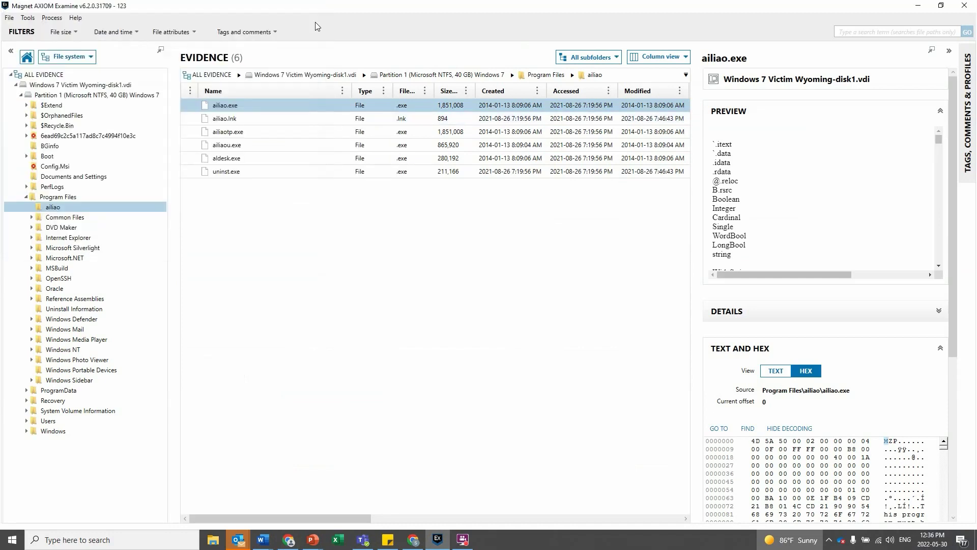